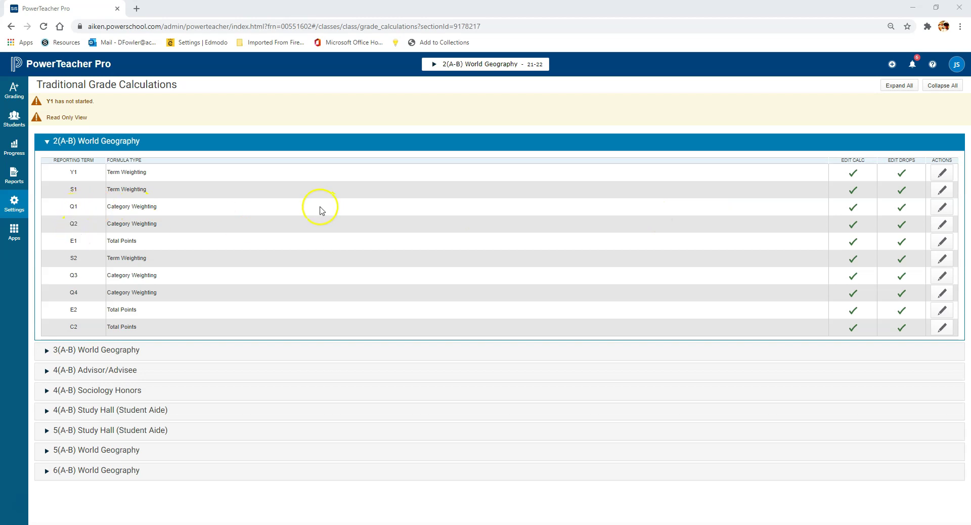
Review the grade calculation formulas and category weights for Q1, Q2, Q3 and Q4 of the 2(A-B) World Geography class.
left_click(936, 211)
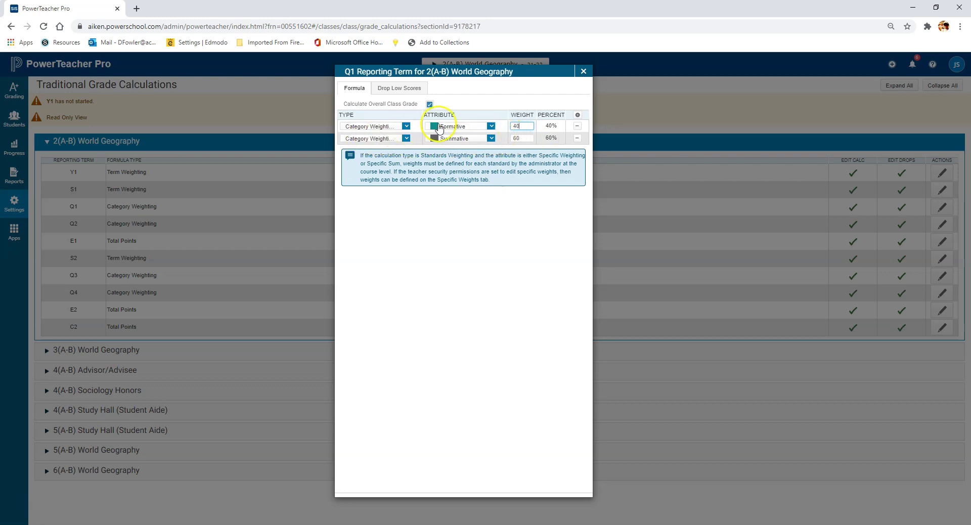
left_click(583, 72)
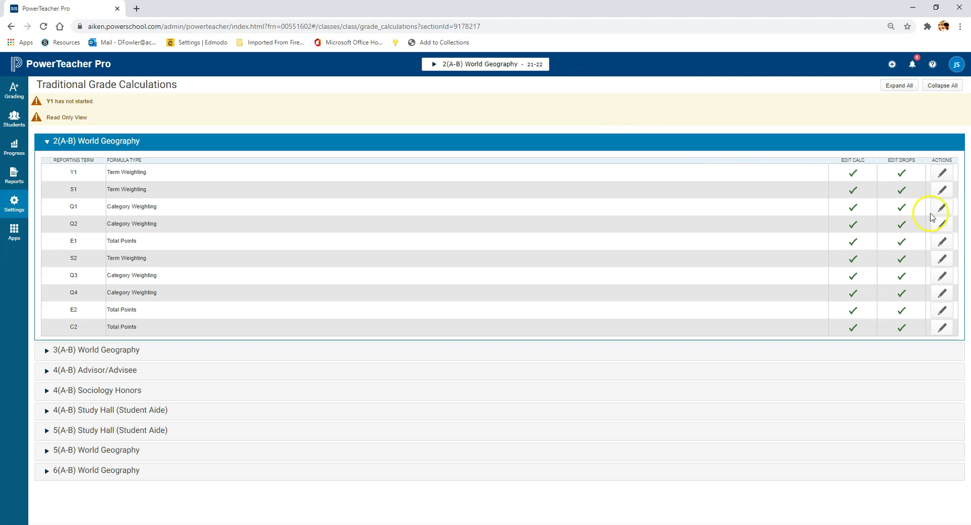
left_click(943, 226)
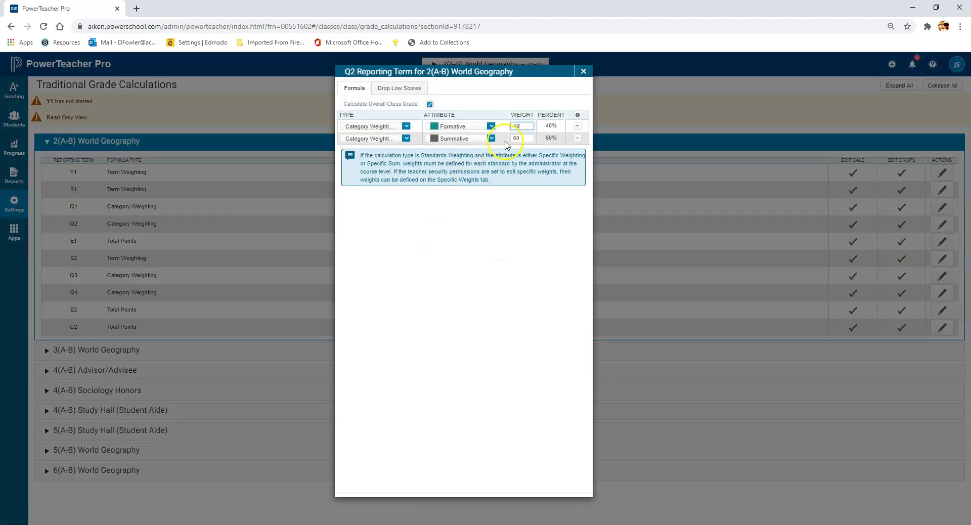
left_click(583, 71)
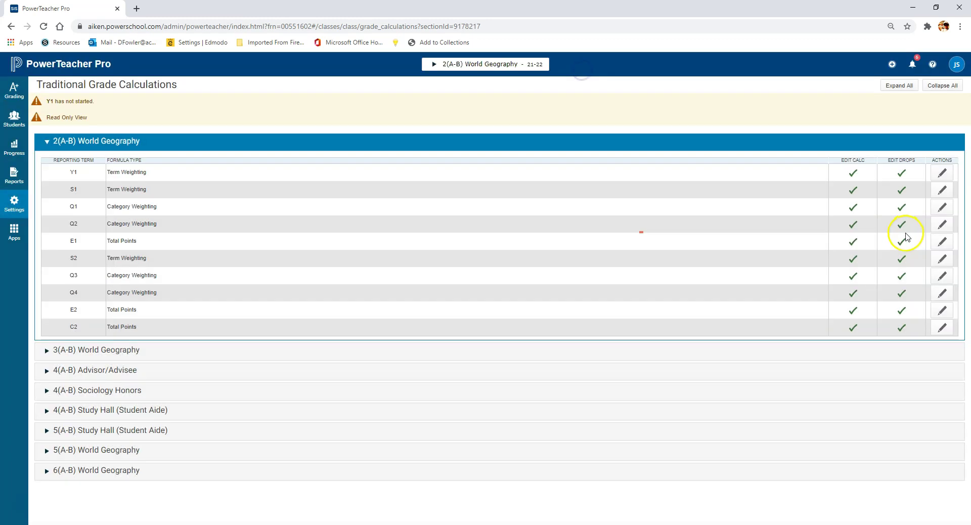
left_click(942, 275)
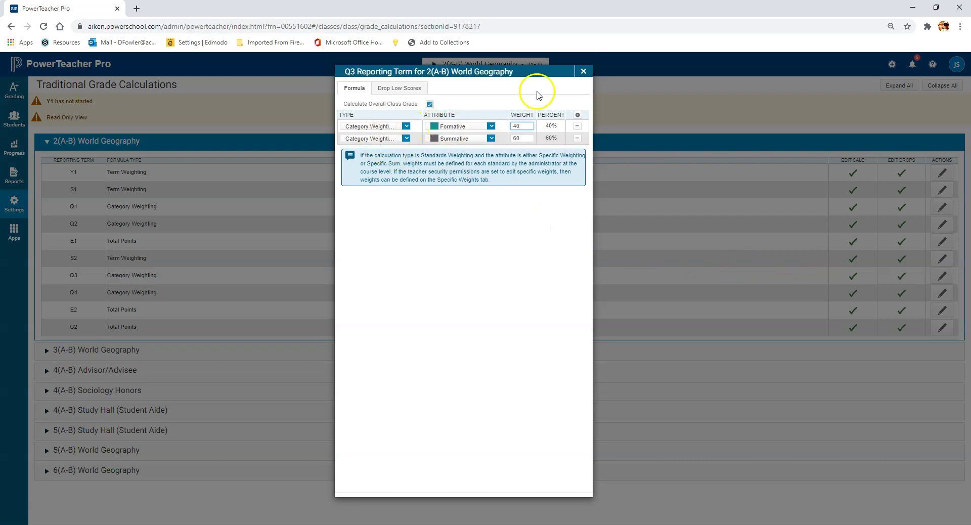
left_click(581, 73)
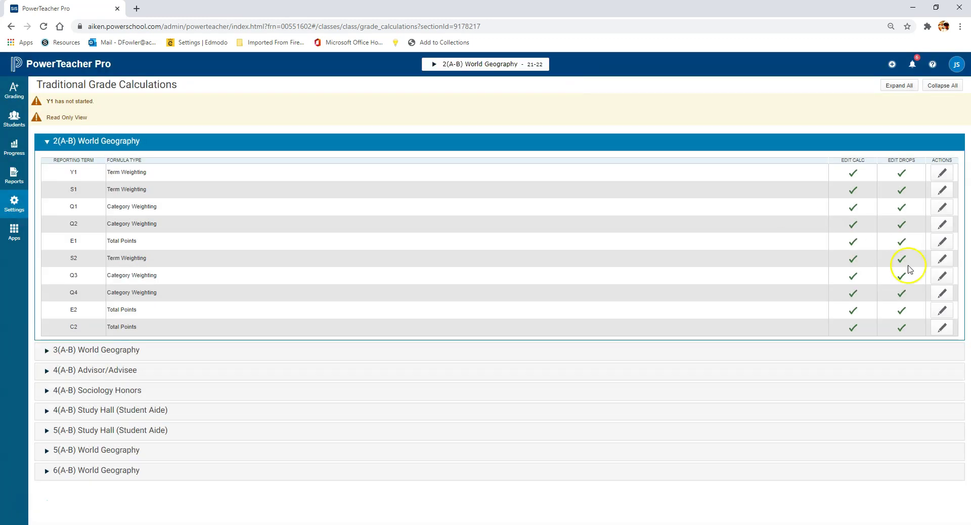
left_click(940, 295)
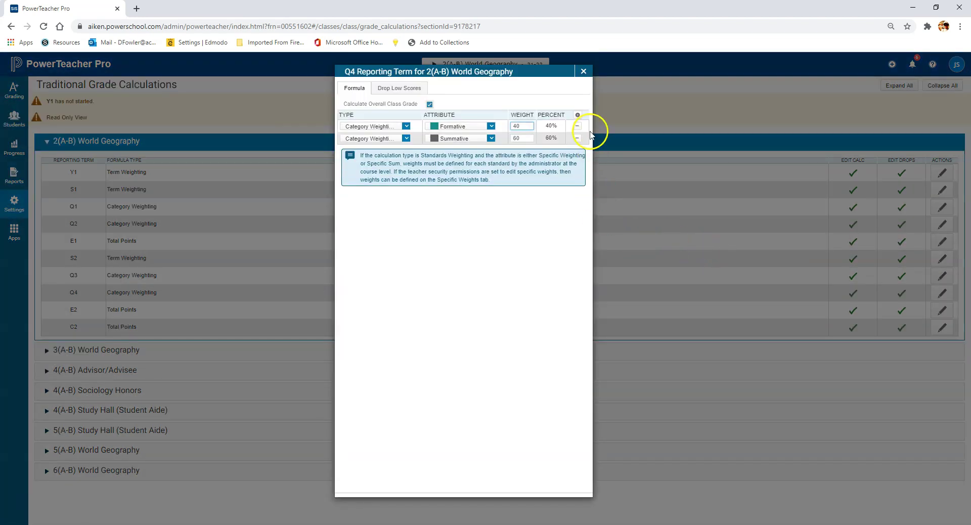
left_click(583, 71)
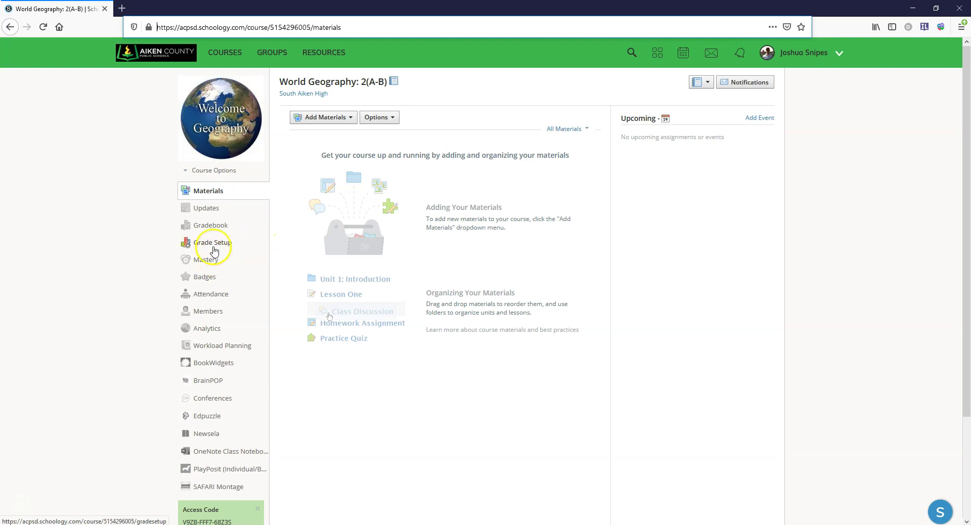
In Schoology, open the grade setup of World Geography: 2(A-B) and create a grading category named Formative.
left_click(216, 247)
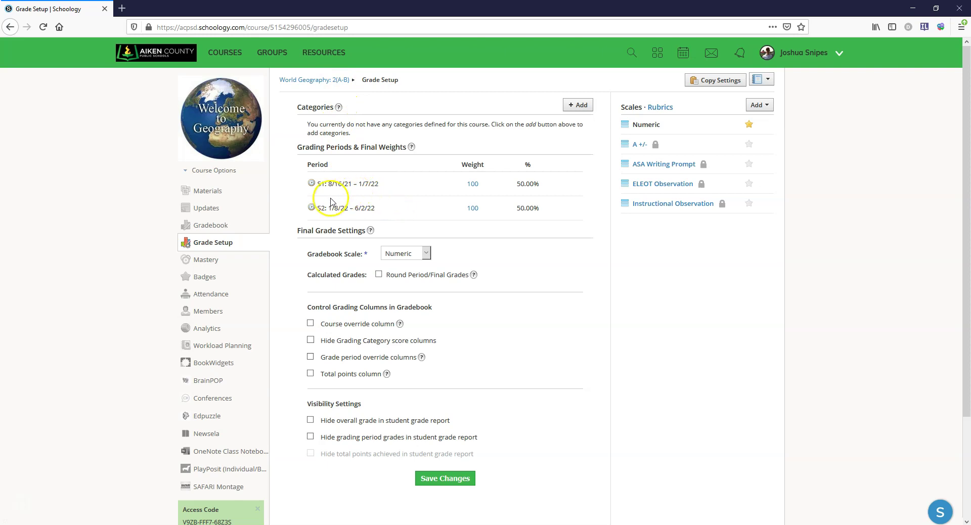
left_click(483, 186)
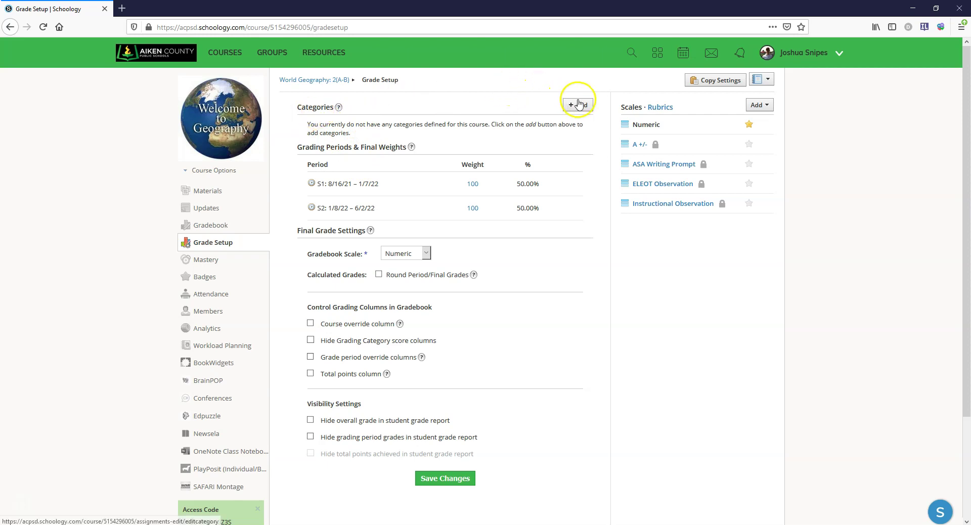
left_click(578, 107)
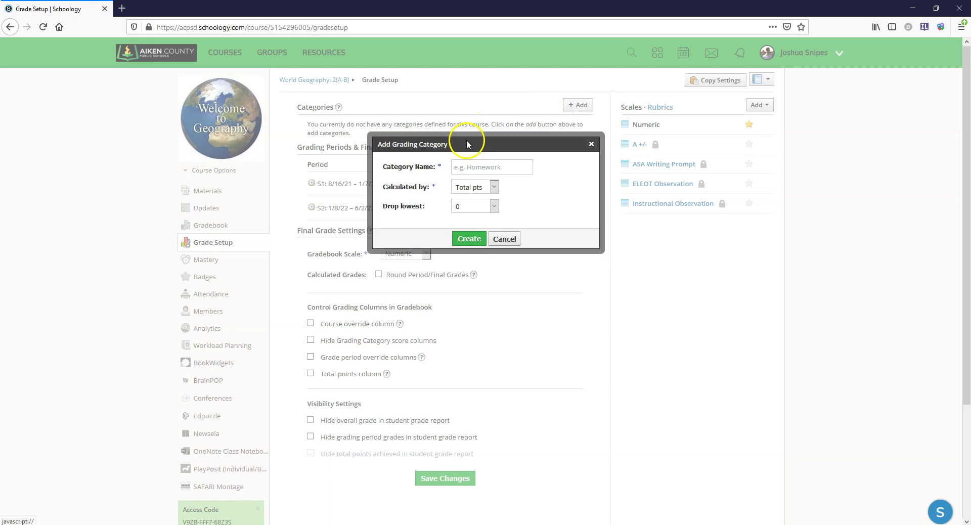
left_click(468, 166)
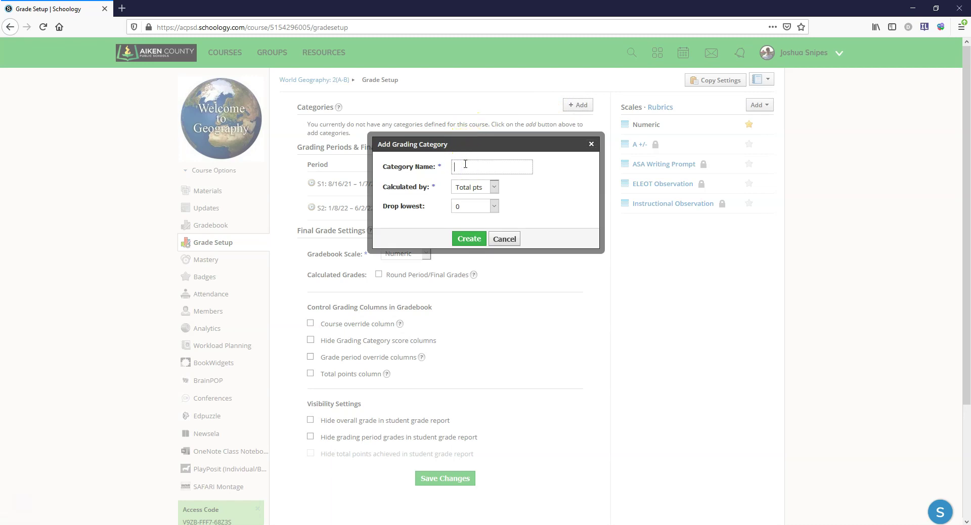
type("Formative")
left_click(473, 187)
left_click(461, 218)
left_click(469, 239)
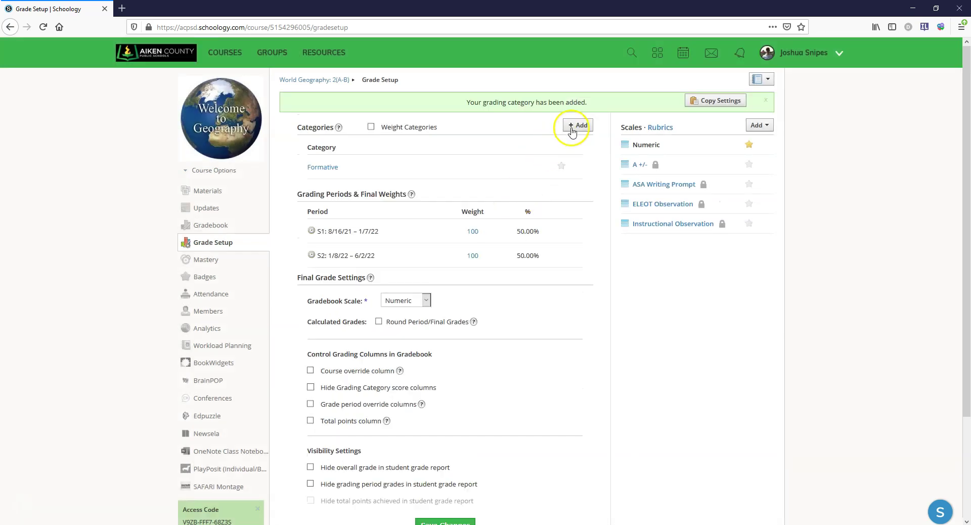
Create a second grading category named Summative in the course's grade setup.
left_click(577, 125)
left_click(488, 161)
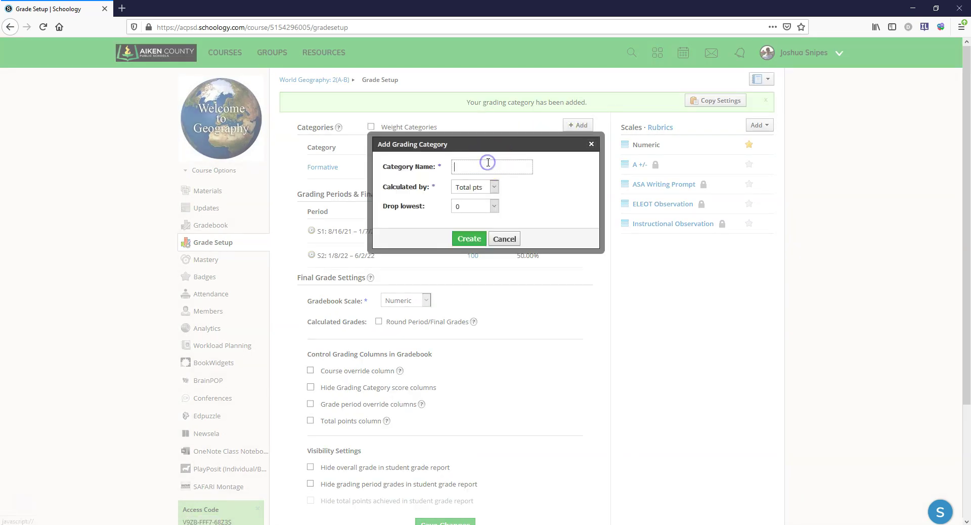
type("Summative")
left_click(494, 187)
left_click(468, 212)
left_click(469, 240)
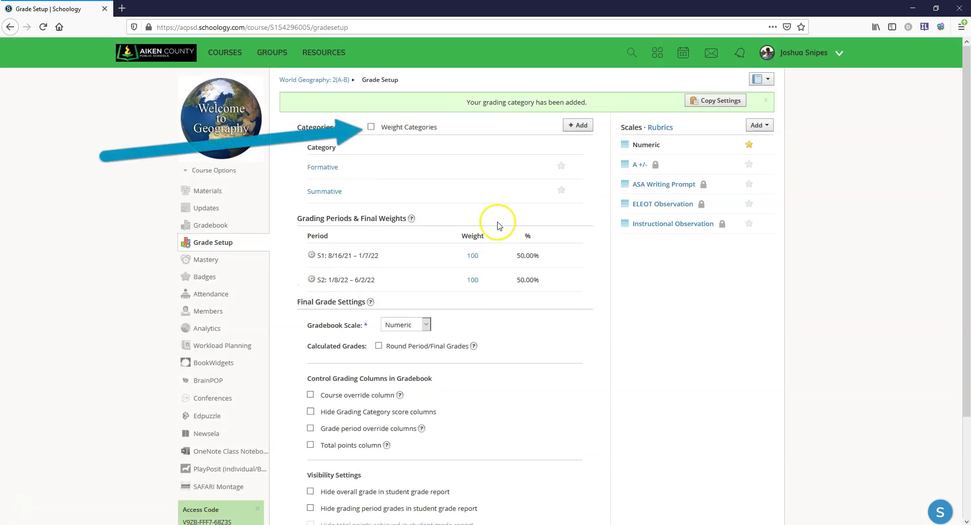
Enable category weighting with Formative at 40 and Summative at 60, and save the grade setup.
left_click(372, 127)
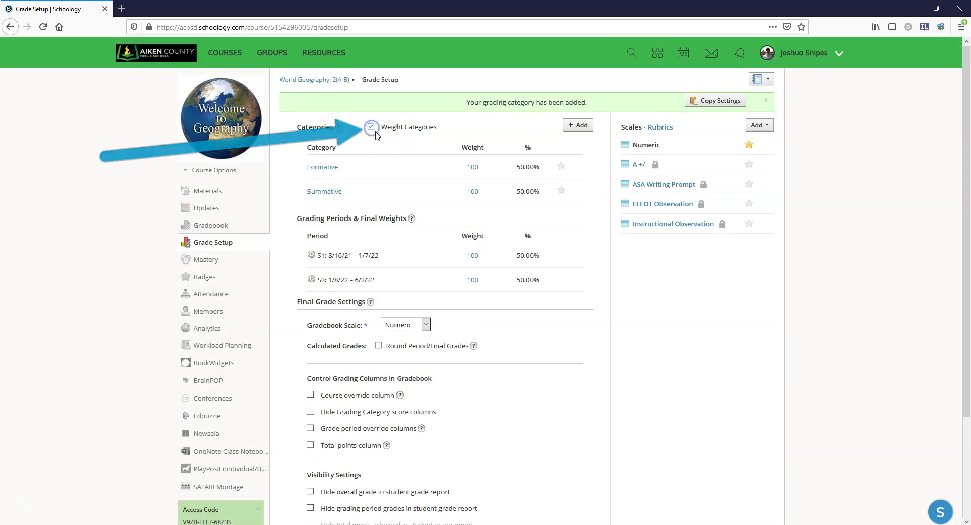
left_click(477, 167)
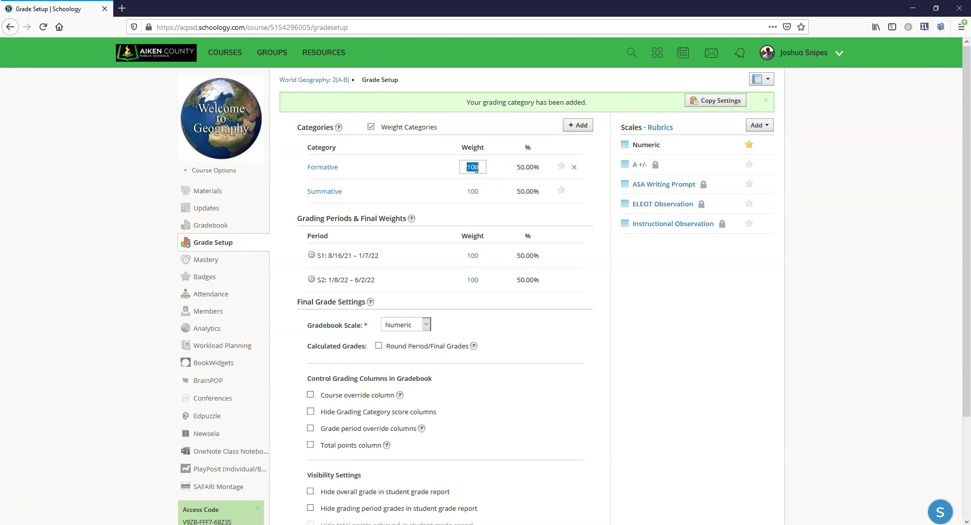
type("40")
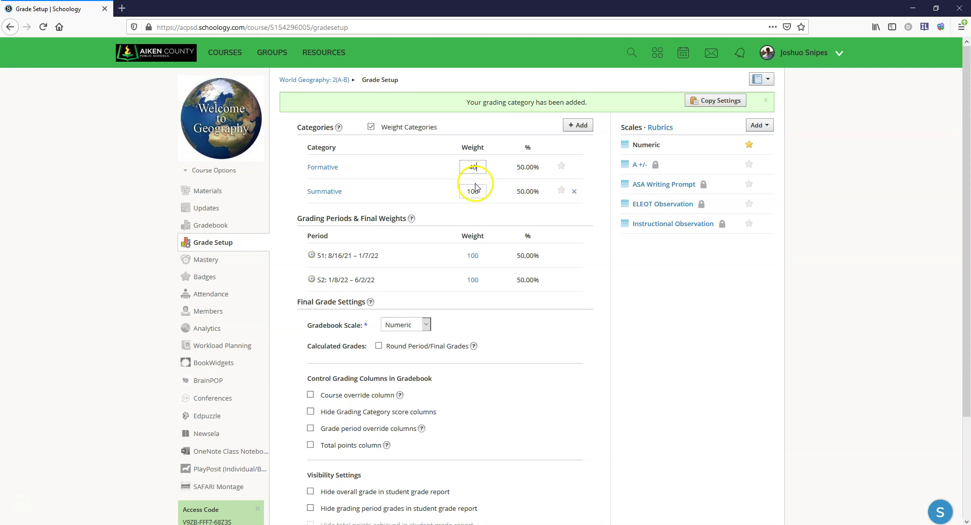
left_click(473, 191)
type("6")
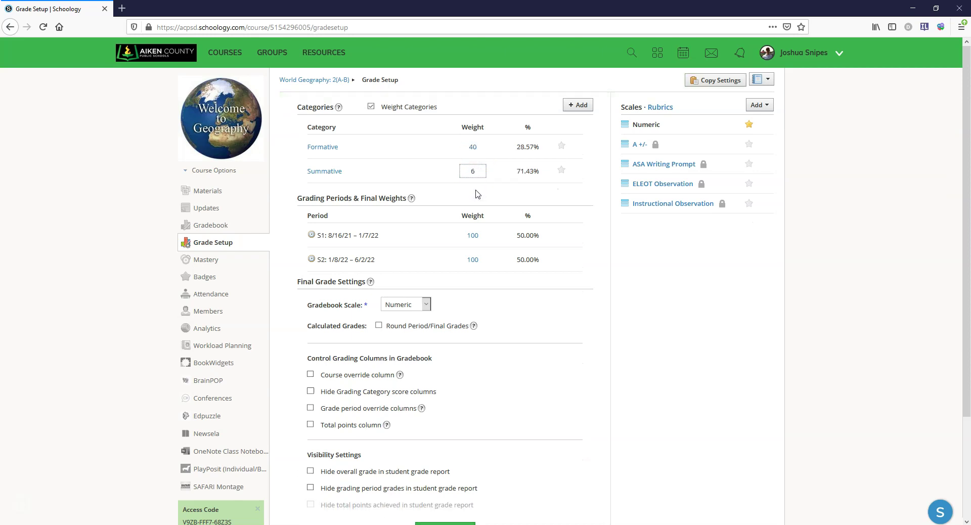
type("0")
left_click(632, 235)
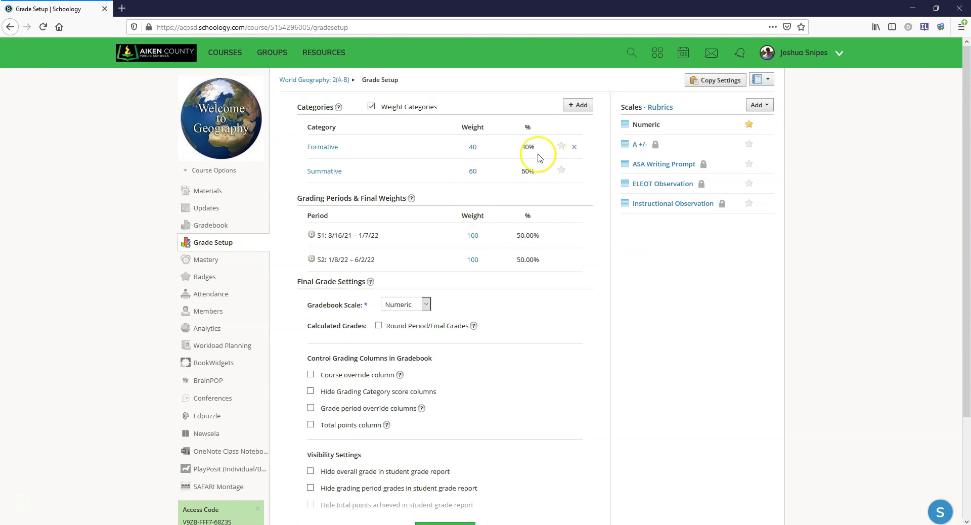
scroll(523, 243, "down", 3)
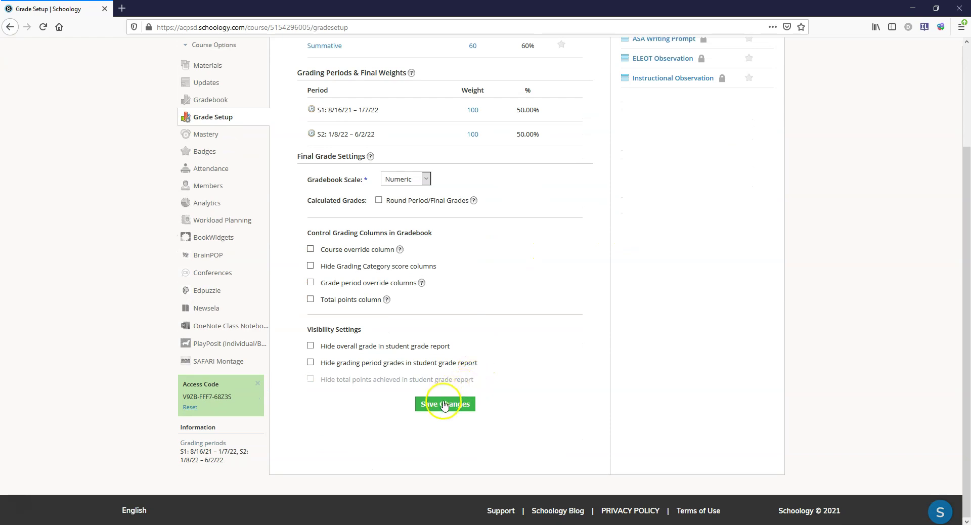
left_click(443, 404)
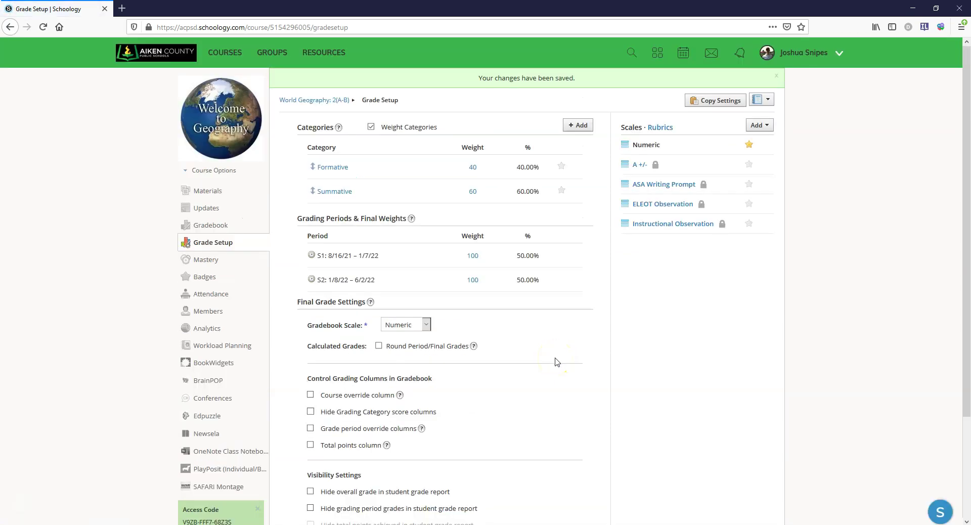
Open the course's PowerSchool integration configuration and enable automatic shortening of assignment titles.
scroll(297, 288, "down", 3)
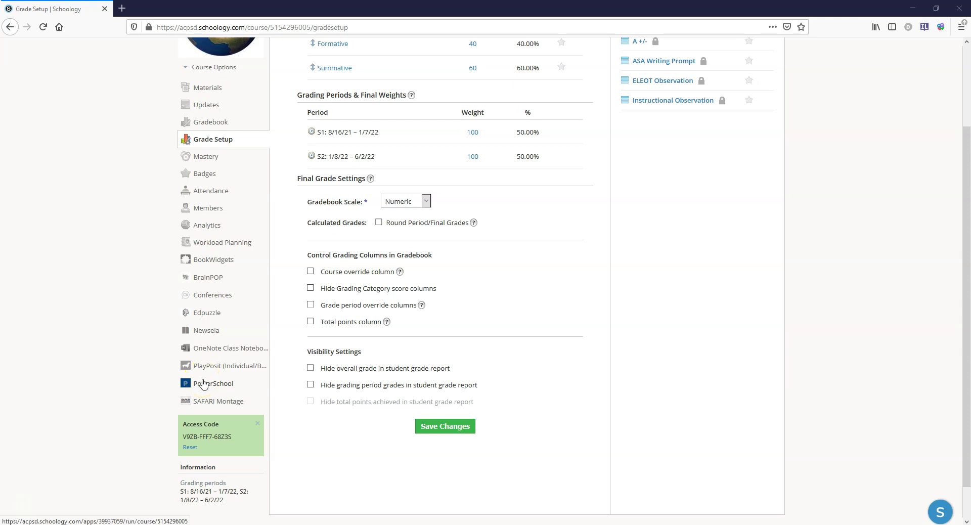
left_click(218, 383)
left_click(216, 388)
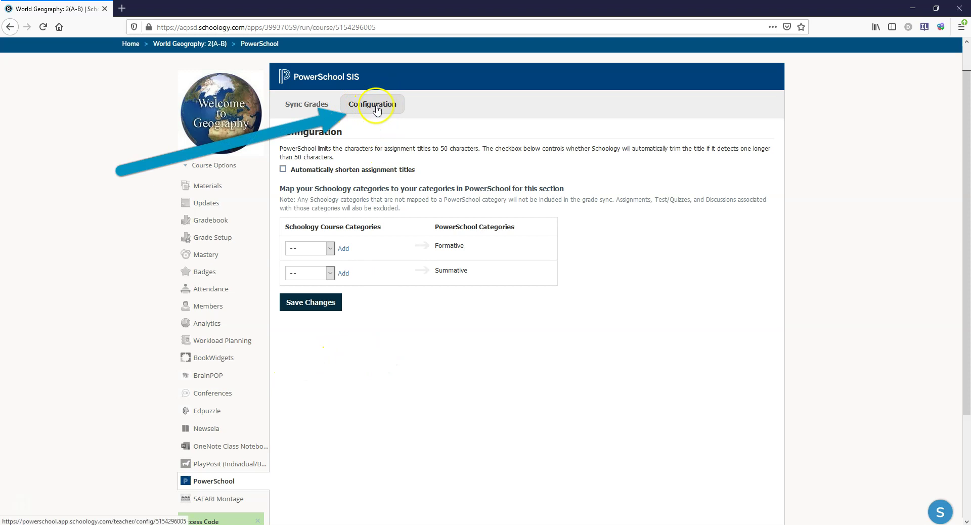
left_click(283, 170)
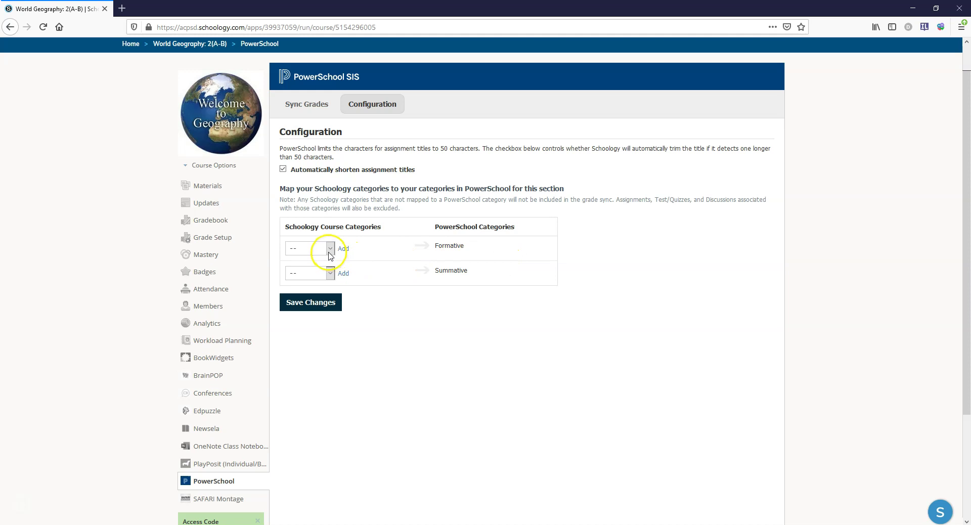
Map the Schoology categories Formative and Summative to the matching PowerSchool categories and save the configuration.
left_click(329, 255)
left_click(310, 274)
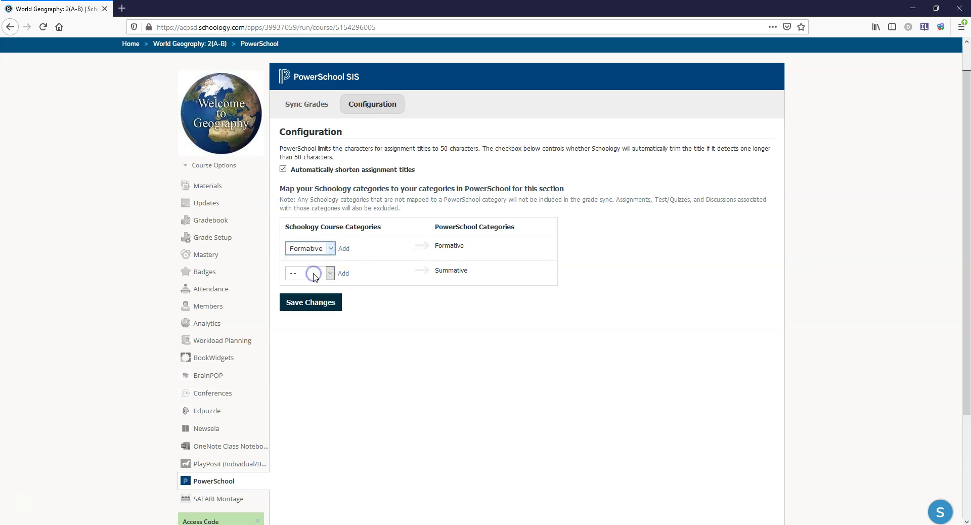
left_click(314, 273)
left_click(307, 312)
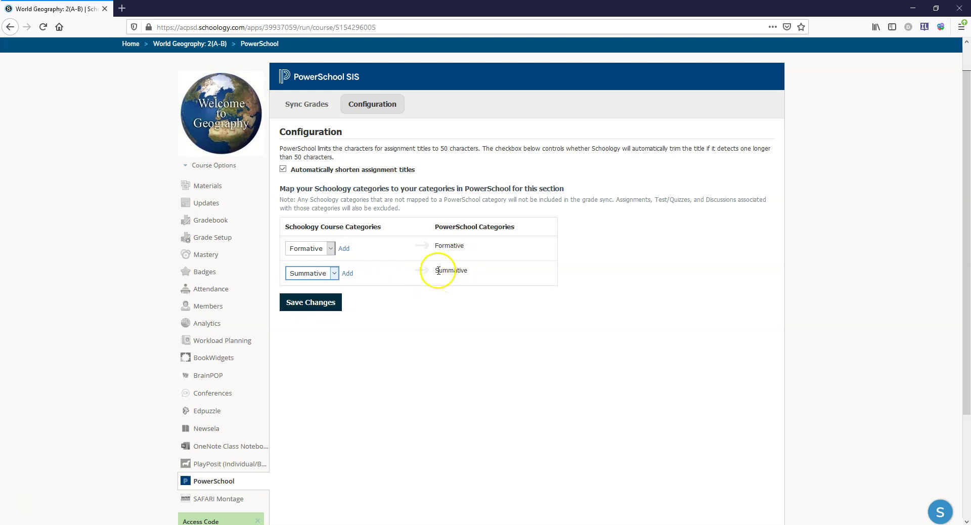
left_click(326, 311)
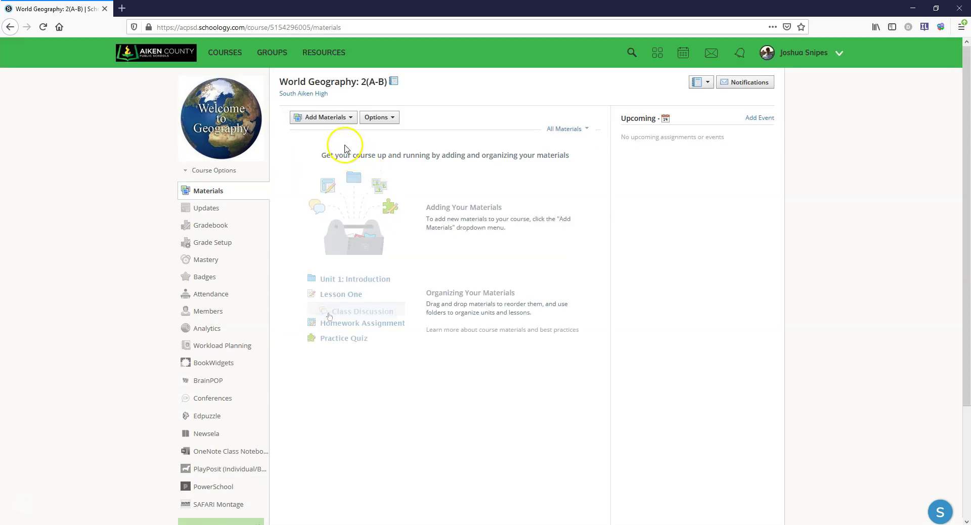
Create a test/quiz named Formative Example in the course materials, due 8/17/21, in the Formative category.
left_click(333, 117)
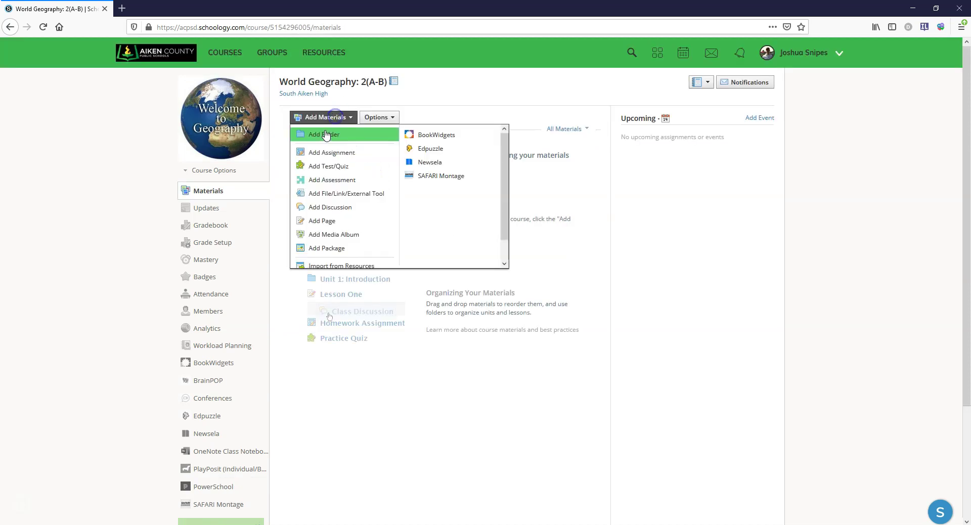
left_click(319, 167)
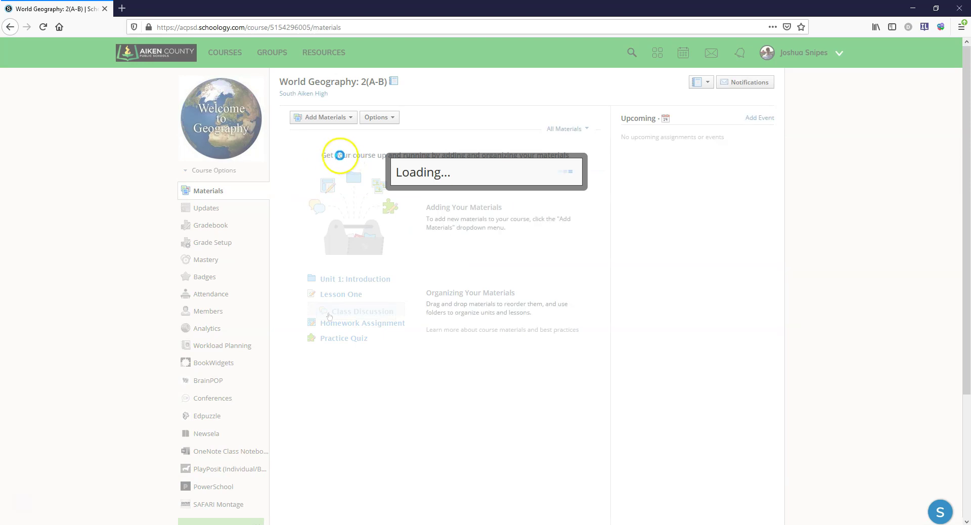
left_click(436, 168)
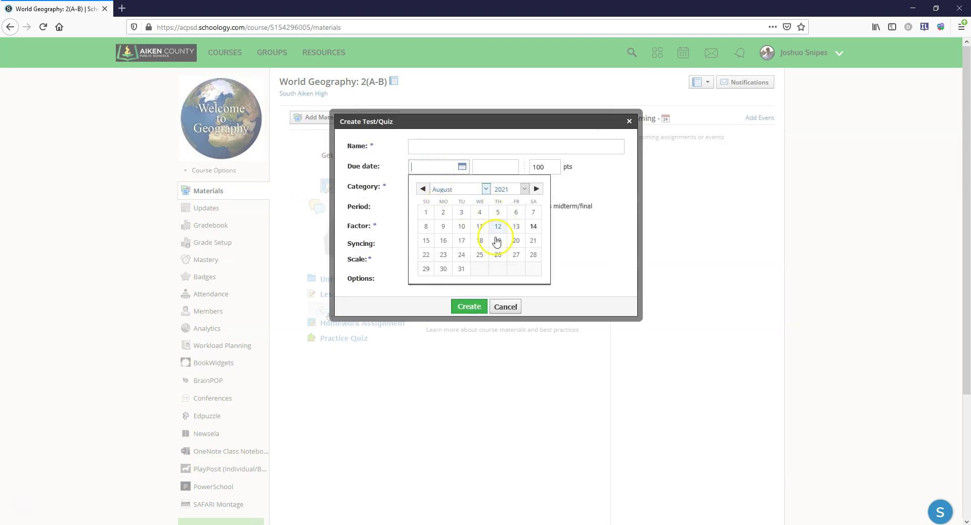
left_click(461, 240)
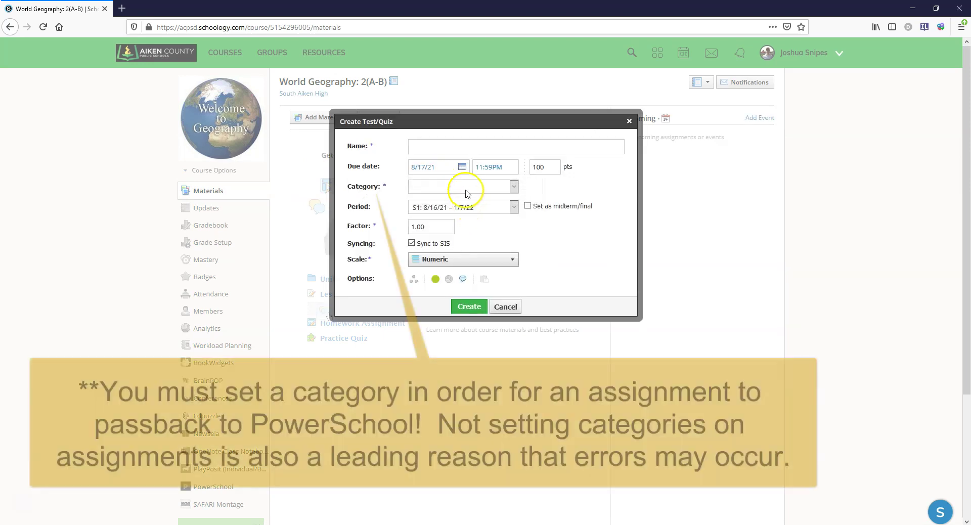
left_click(466, 191)
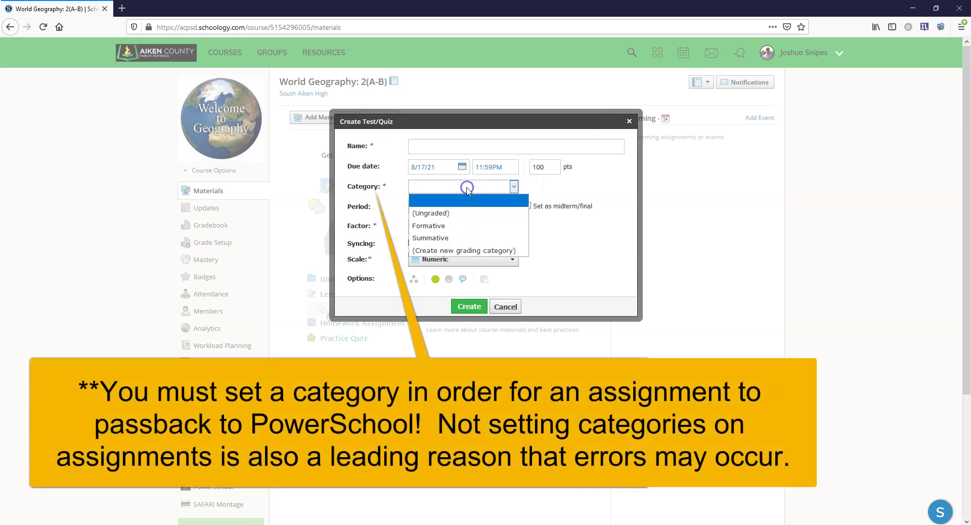
left_click(444, 224)
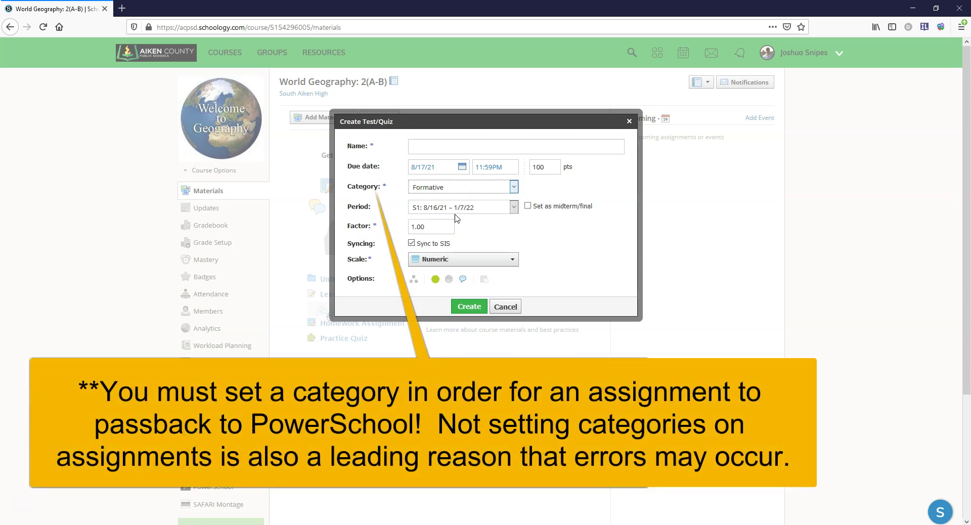
left_click(463, 307)
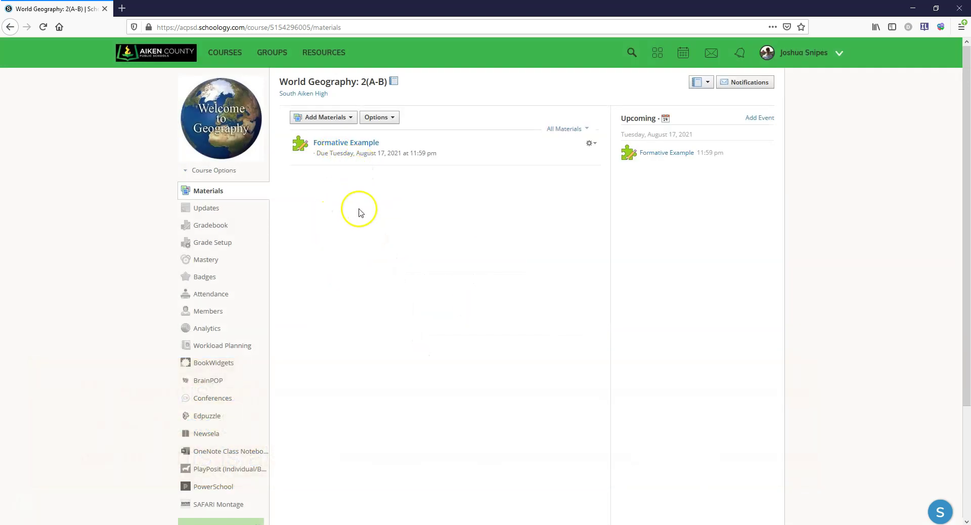
Sync the Formative Example assignment to PowerSchool and switch to the class's assignments in PowerTeacher Pro to check it.
left_click(211, 487)
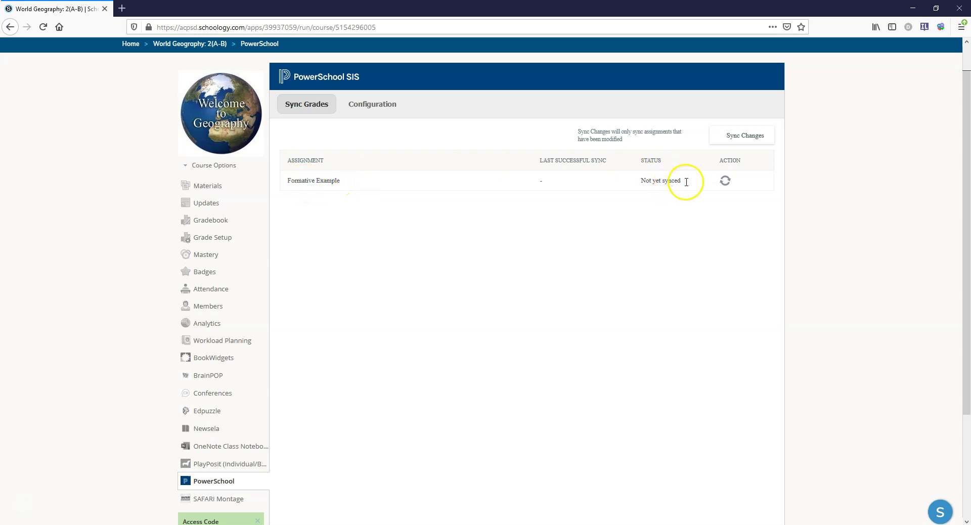
left_click(726, 185)
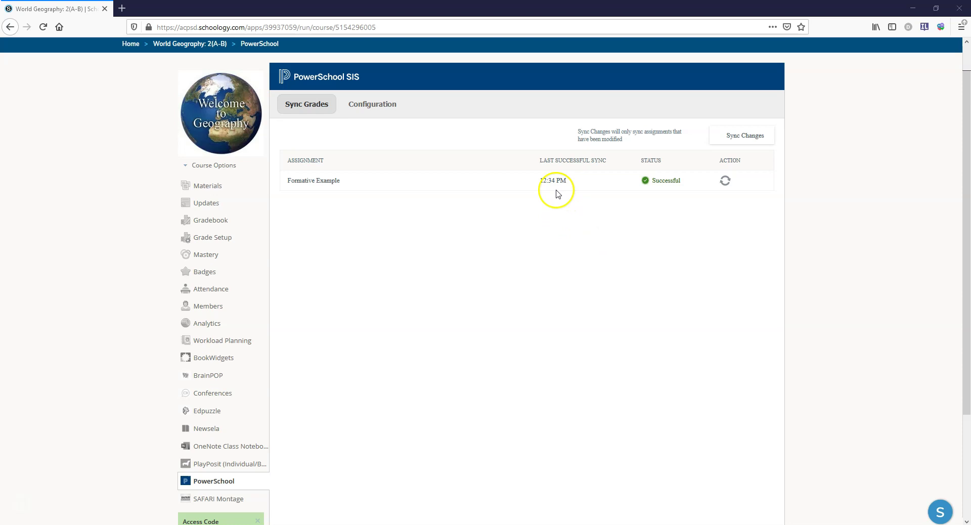
left_click_drag(574, 181, 538, 180)
left_click(543, 211)
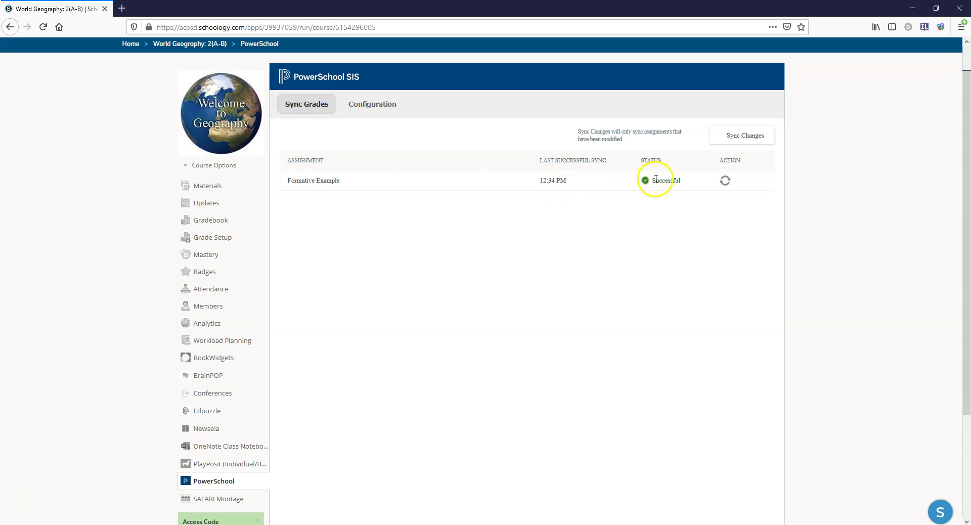
left_click_drag(655, 181, 665, 181)
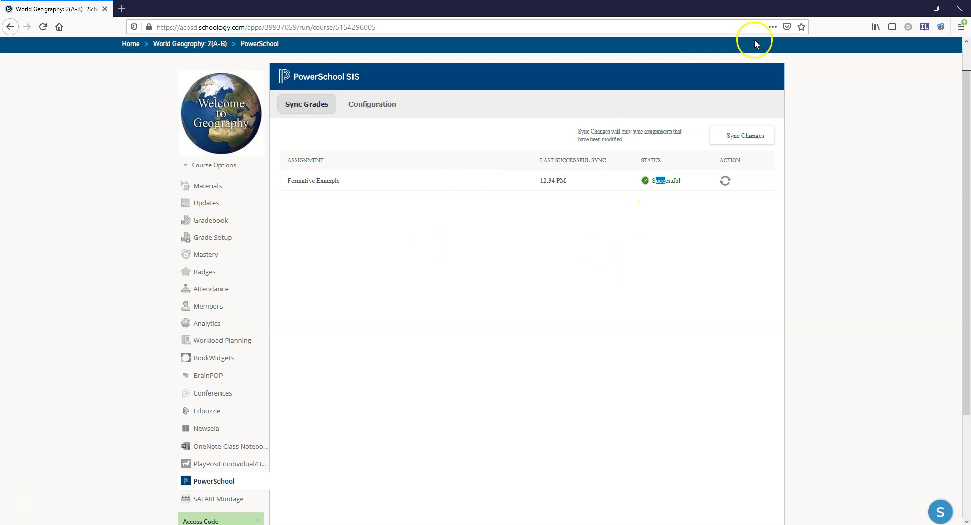
left_click(912, 8)
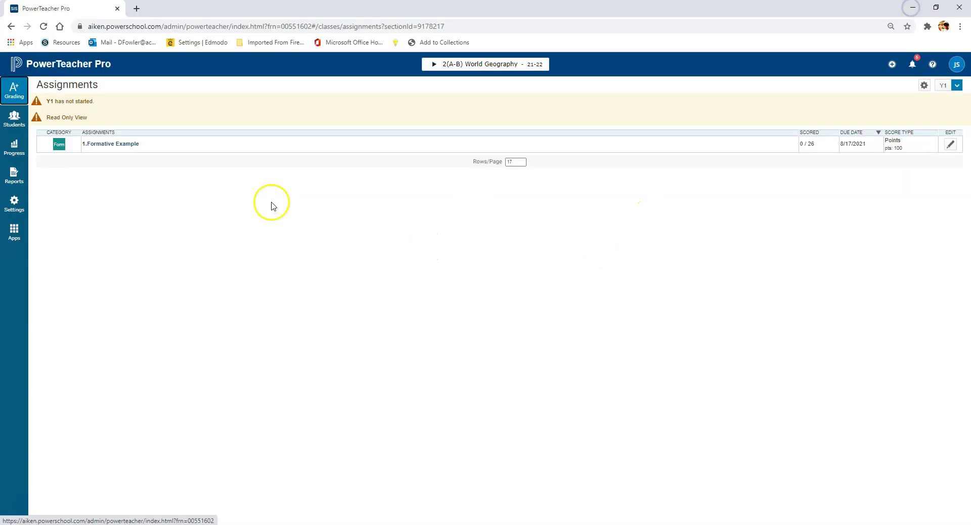